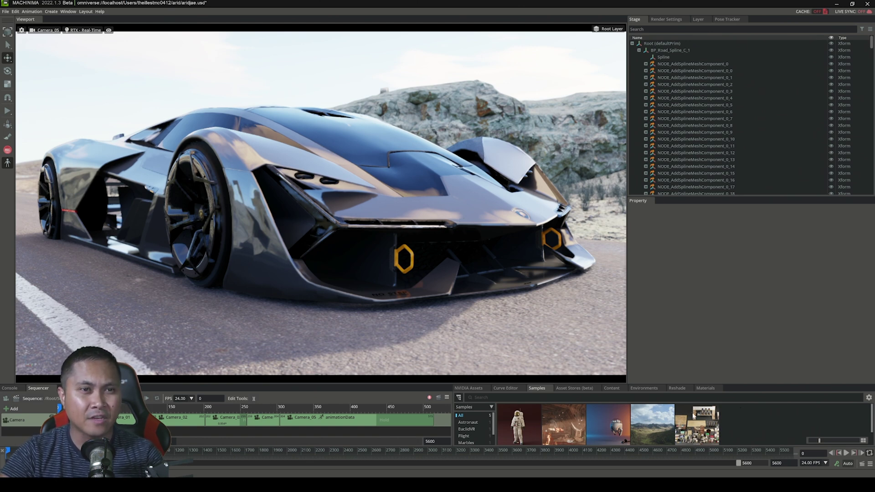
- In the enlarged Environments panel, move Time of Day from 4:42 PM toward 4:32 PM, then restore the viewport
left_click(653, 389)
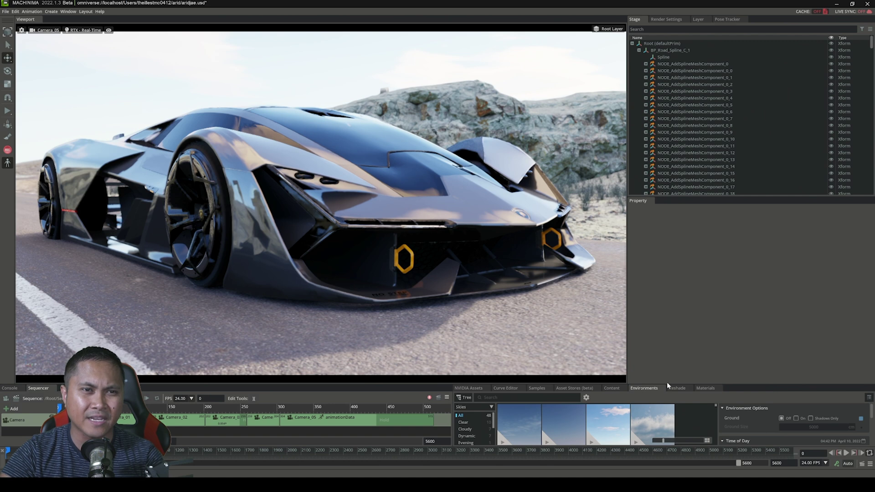
left_click_drag(666, 384, 666, 352)
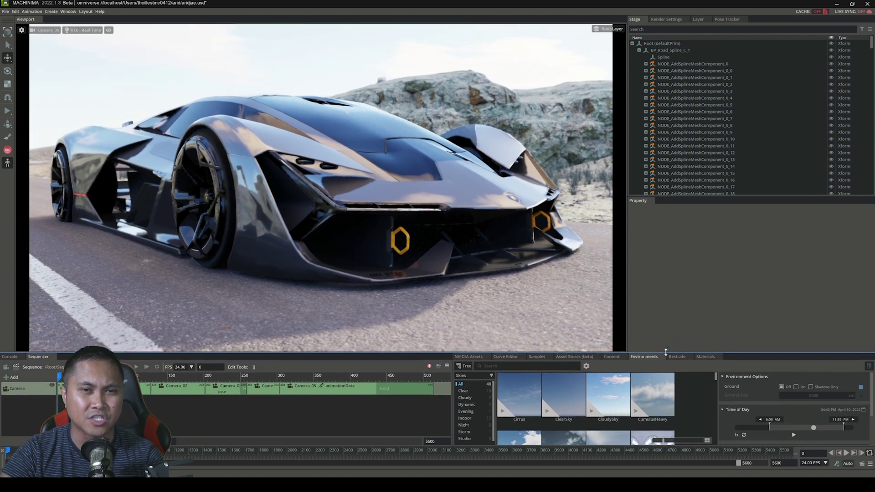
left_click_drag(815, 429, 814, 428)
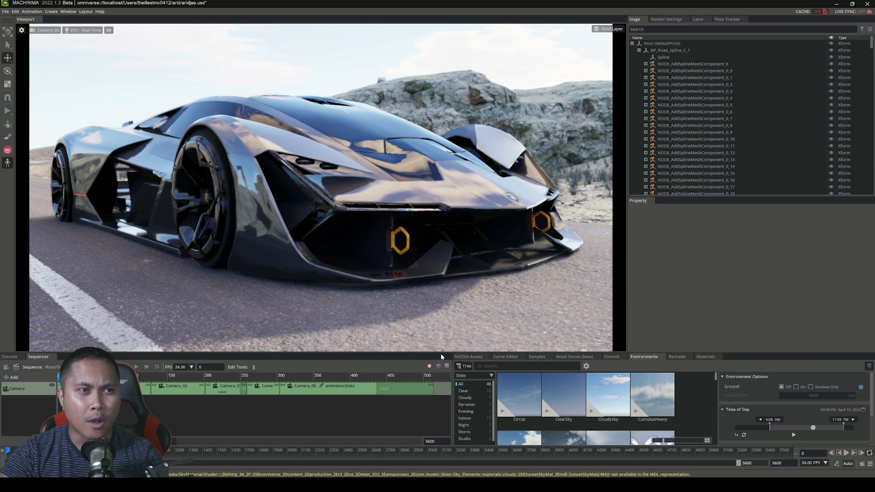
left_click_drag(442, 354, 446, 380)
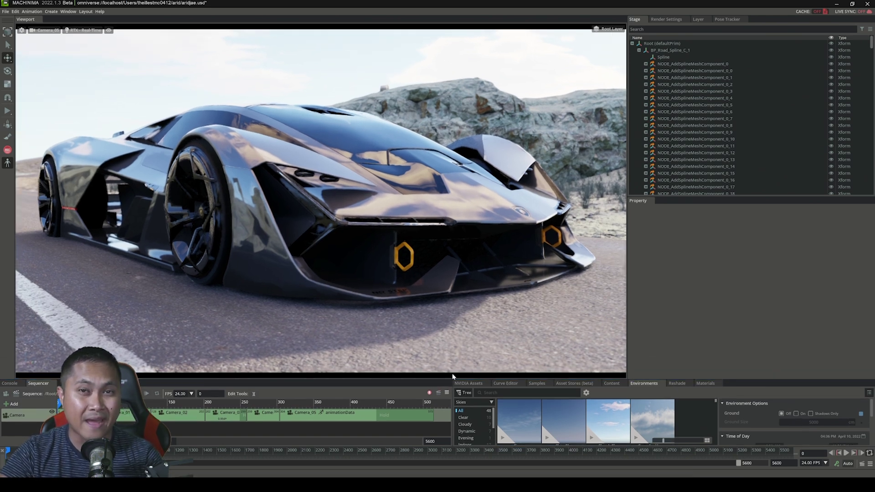
- Switch the viewport render mode to RTX - Interactive (Path Tracing)
left_click(83, 30)
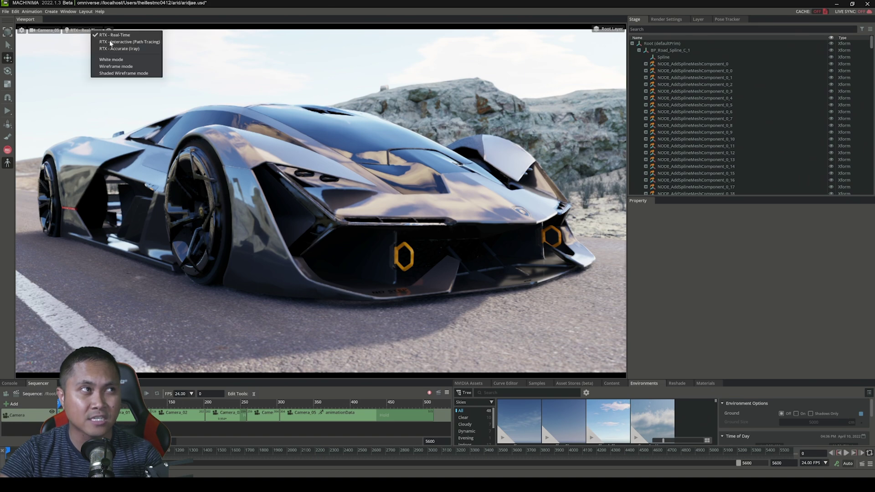
left_click(128, 42)
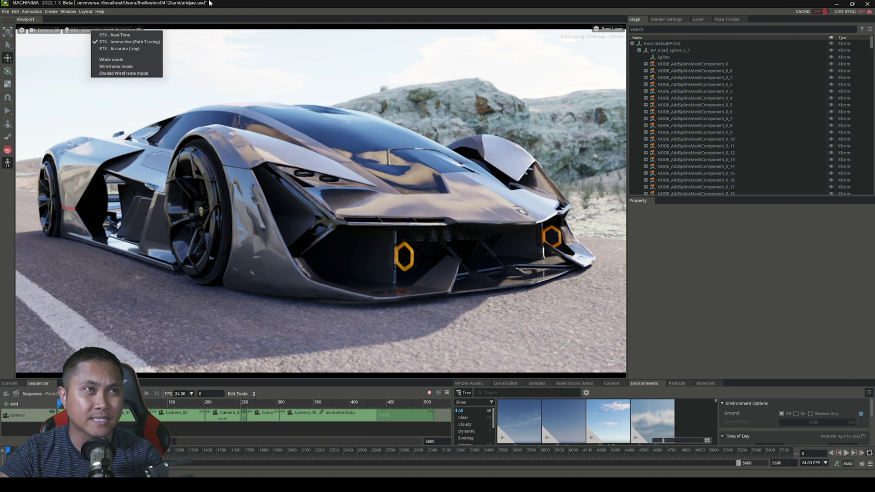
left_click(586, 48)
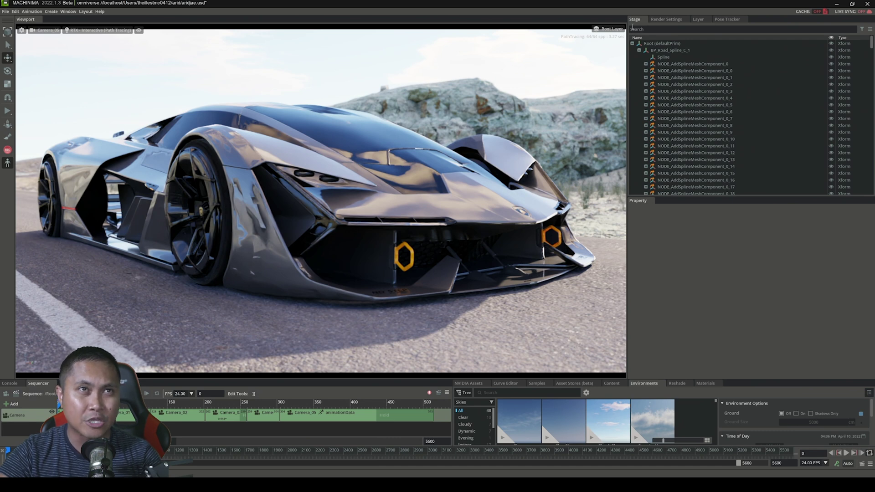
- In Render Settings, turn off Denoising
left_click(669, 20)
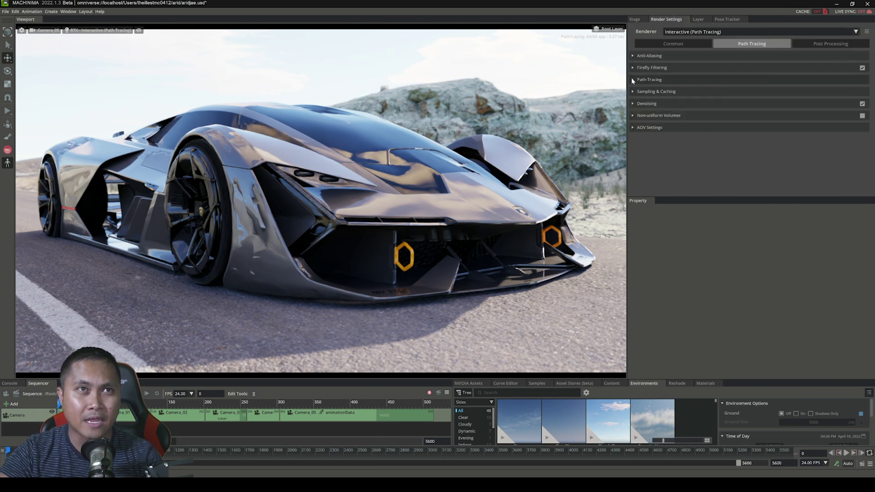
left_click(632, 80)
left_click(633, 80)
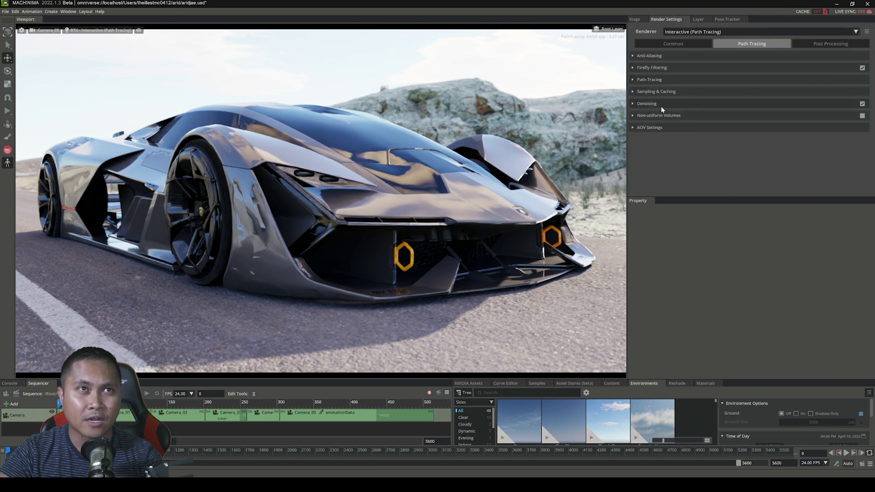
left_click(863, 104)
- Set the Path-Tracing Total Samples per Pixel to 1024
left_click(634, 80)
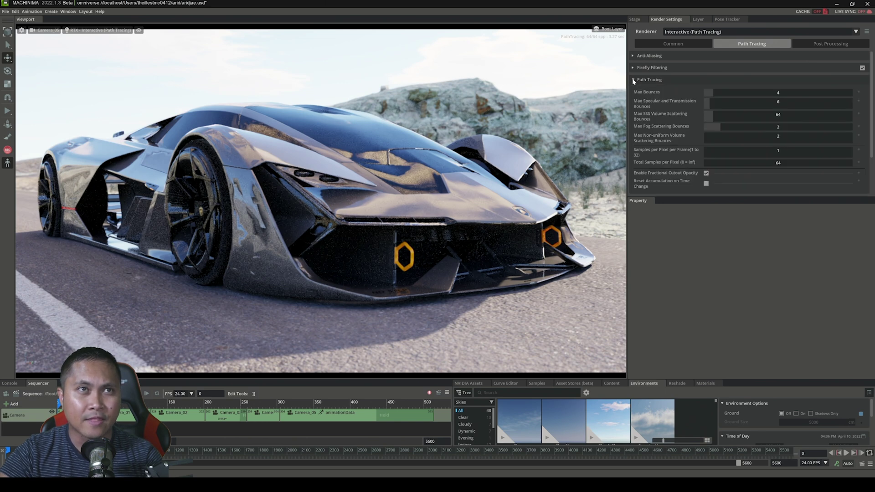
double_click(776, 116)
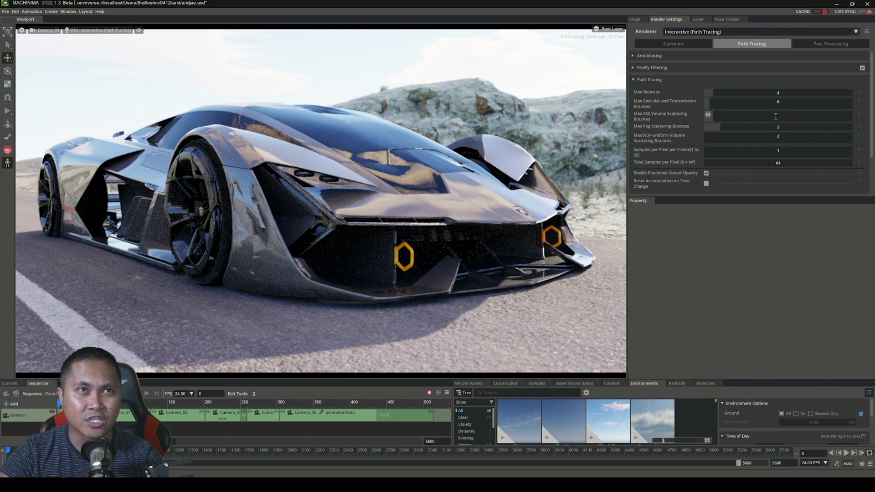
double_click(779, 163)
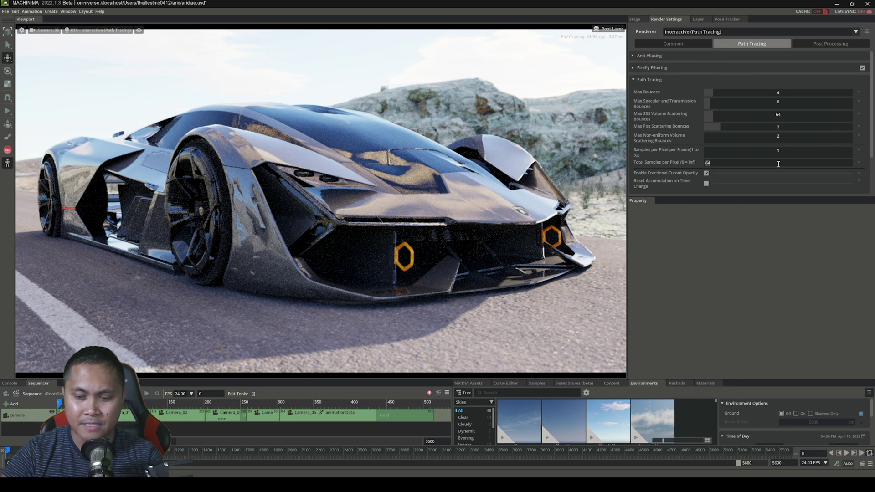
type("1024")
key("Return")
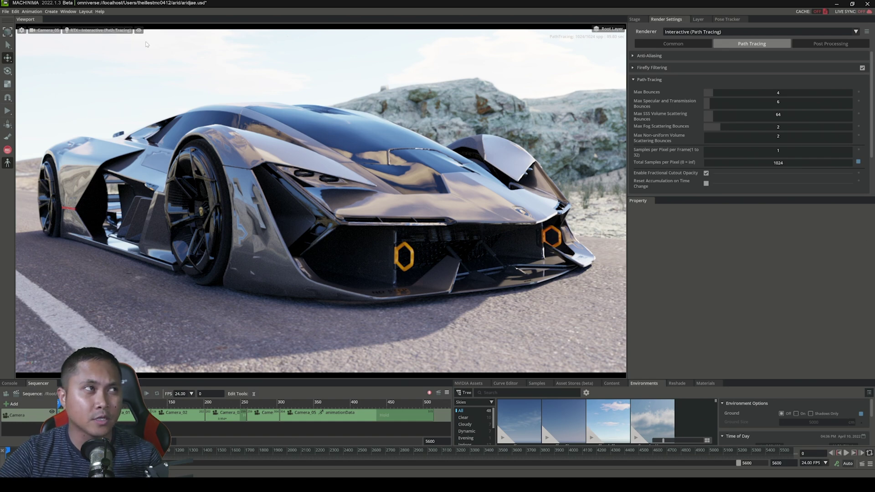
- Switch the viewport render mode to RTX - Real-Time, then to RTX - Accurate (Iray)
left_click(129, 30)
left_click(135, 35)
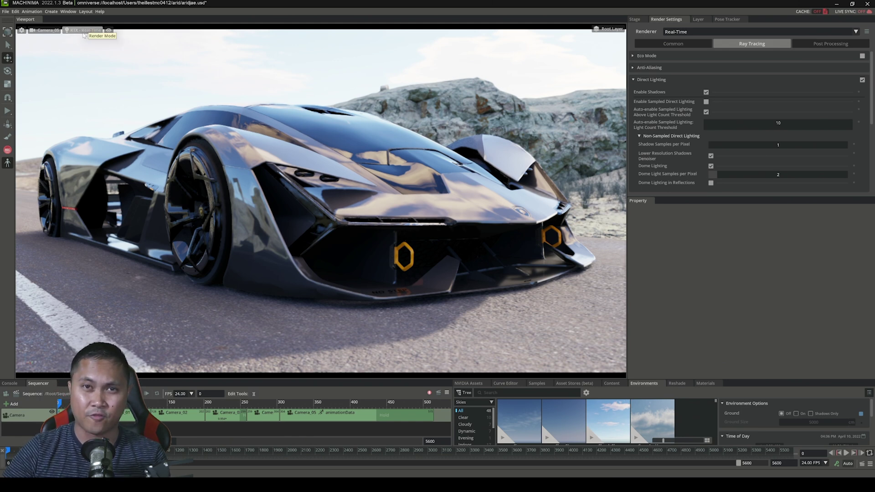
left_click(84, 30)
left_click(91, 50)
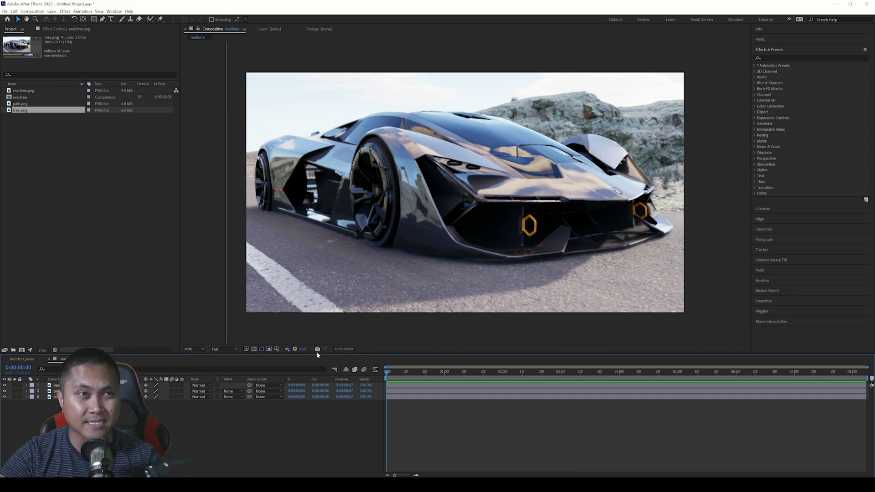
- Toggle the real-time render layer's visibility to compare, leaving it hidden
left_click(617, 333)
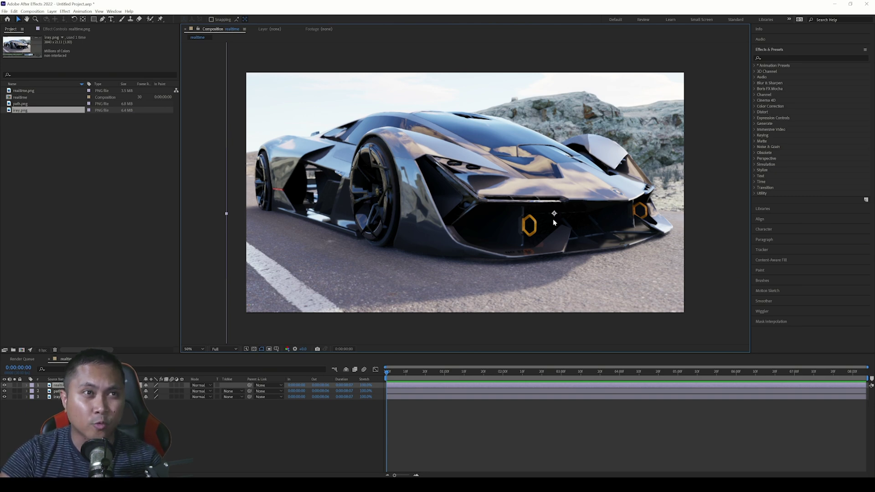
left_click(5, 385)
left_click(5, 386)
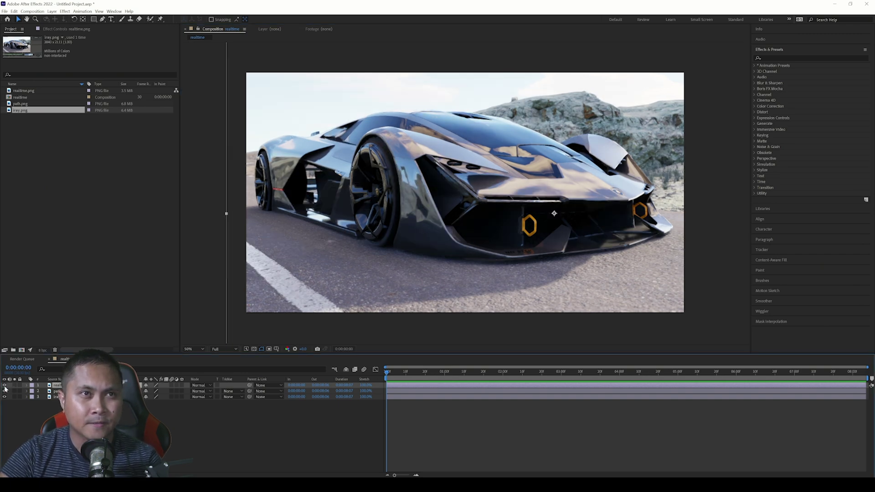
left_click(5, 385)
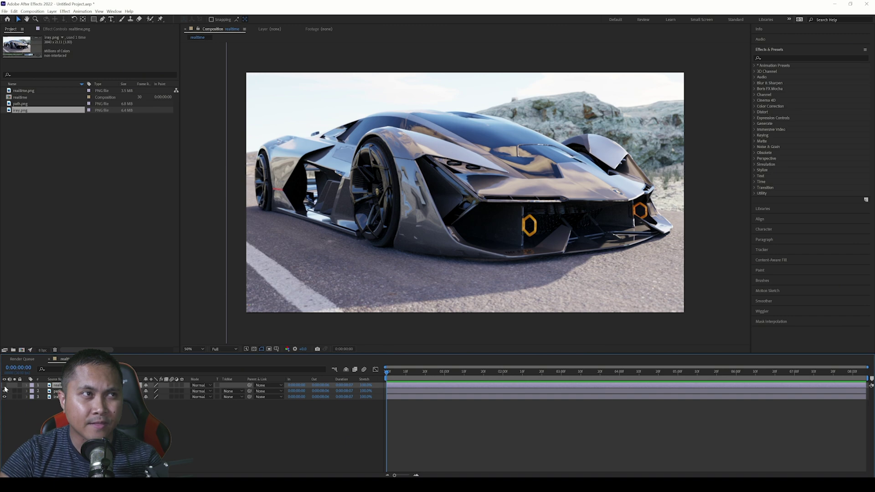
left_click(4, 386)
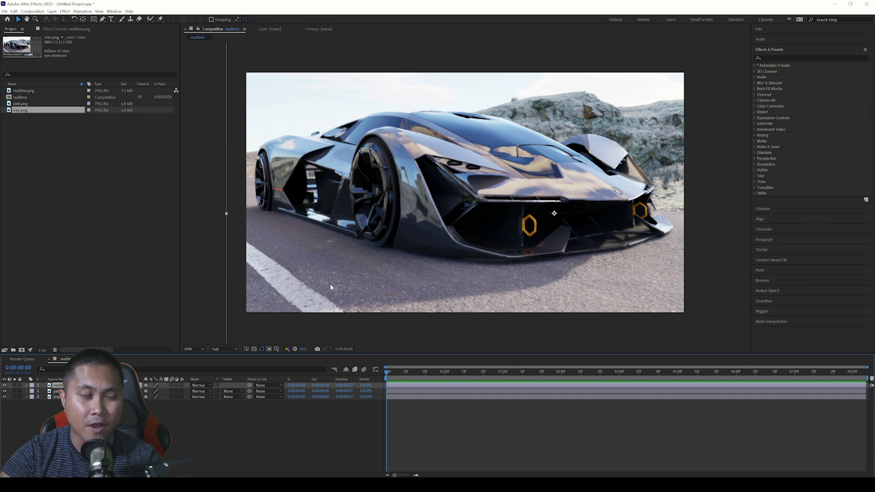
left_click(5, 385)
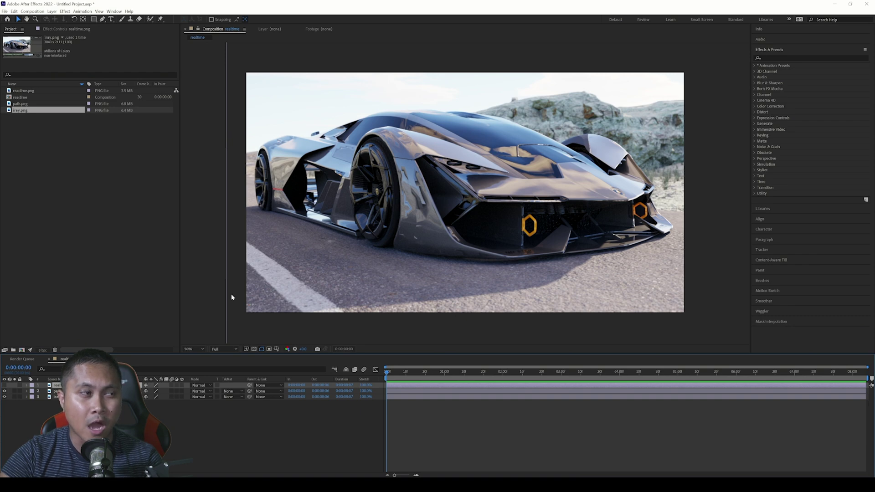
- Flip layer 1's visibility to compare the real-time render, ending with it hidden
left_click(4, 386)
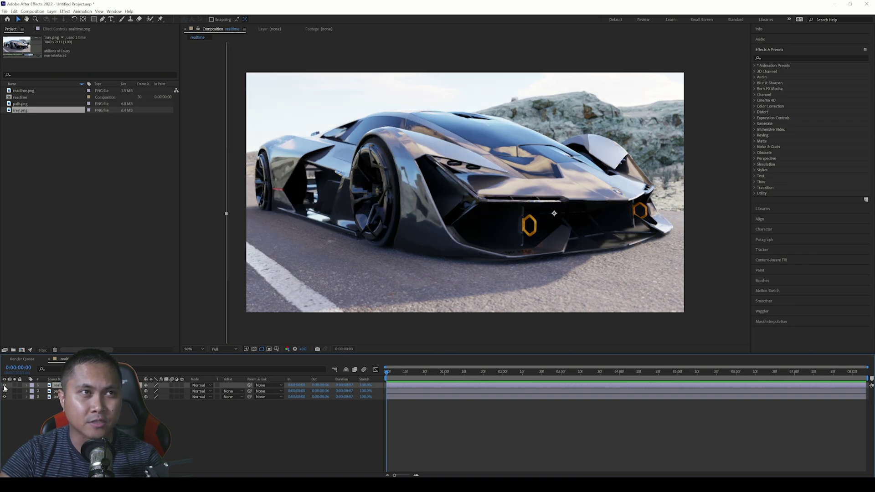
left_click(4, 386)
left_click(4, 386)
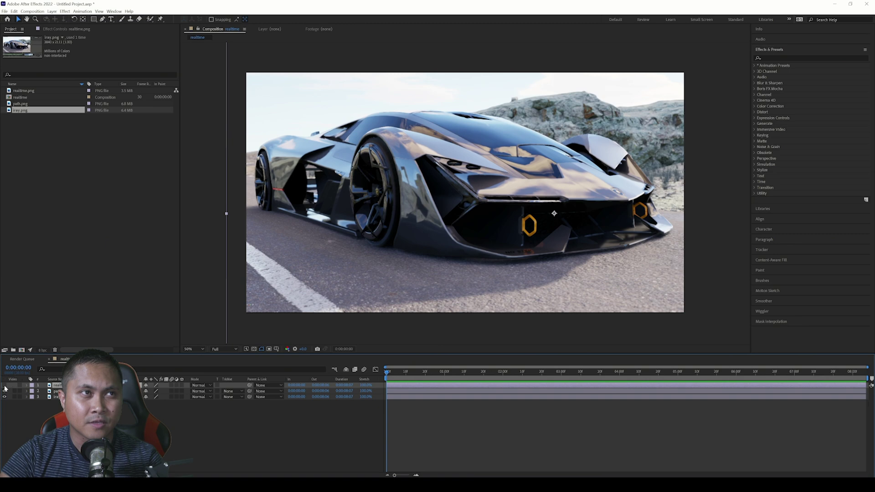
left_click(4, 386)
left_click(4, 386)
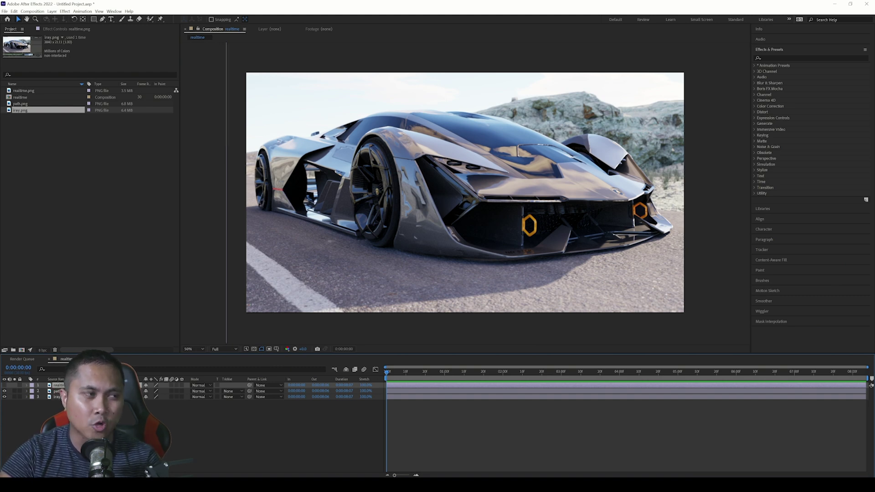
- Flip layer 2's visibility to compare the path-traced render, ending with it hidden
left_click(4, 392)
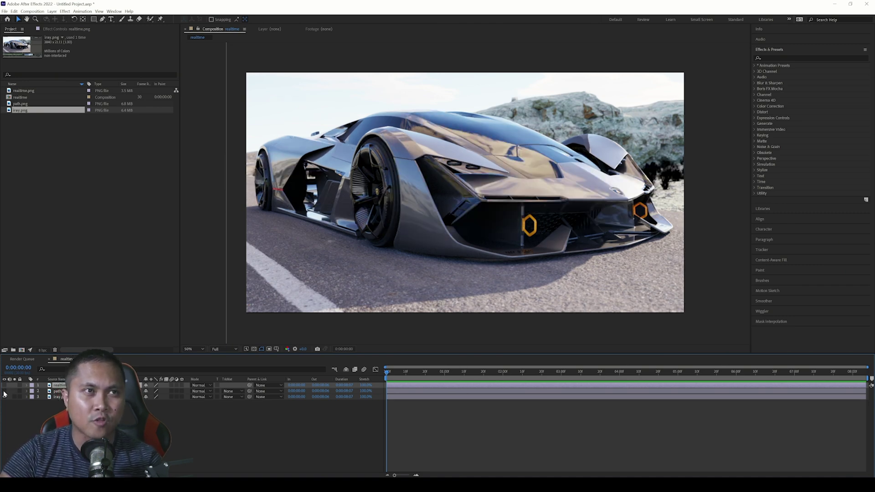
left_click(5, 391)
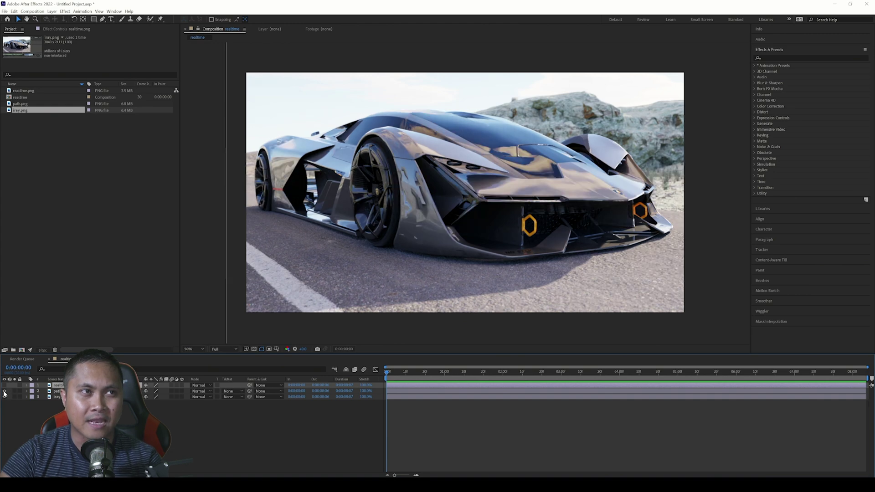
left_click(5, 392)
left_click(5, 392)
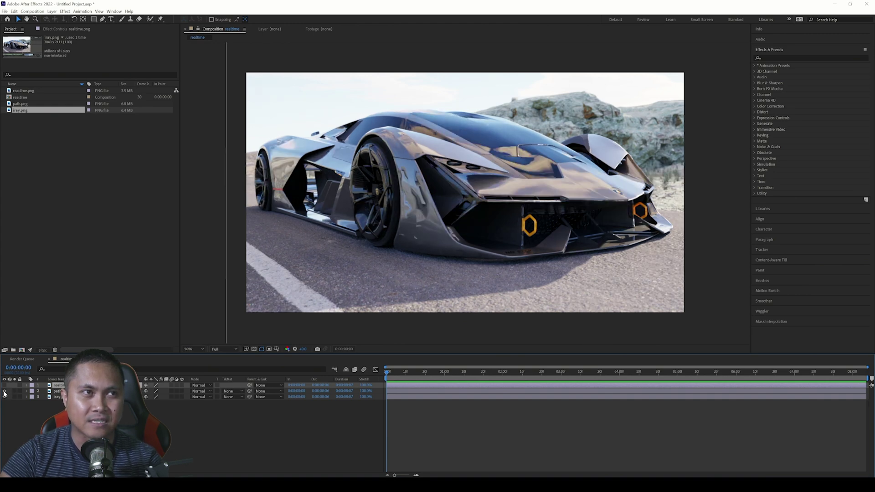
left_click(5, 391)
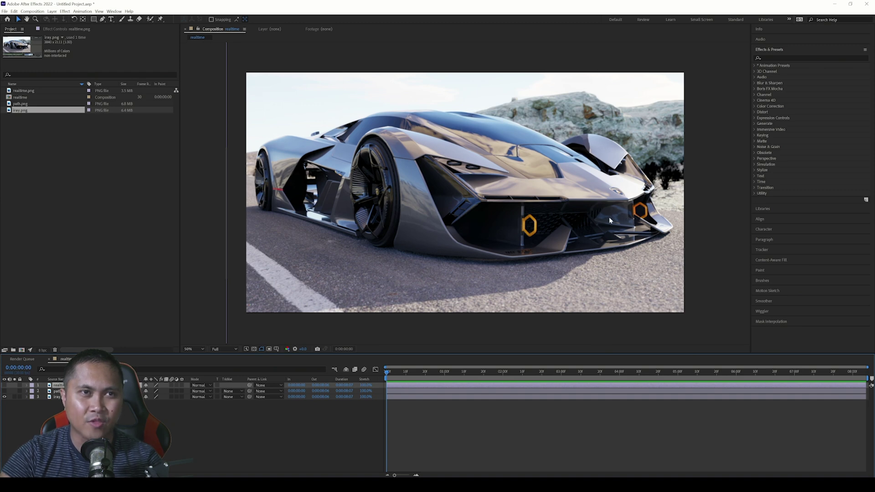
- Make the Iray layer visible and compare it against the path-traced layer, leaving layer 2 hidden
left_click(4, 397)
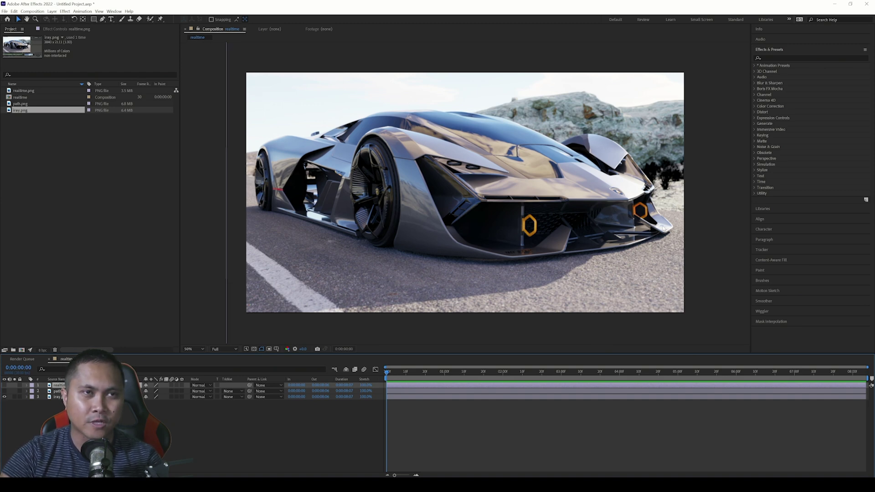
left_click(5, 391)
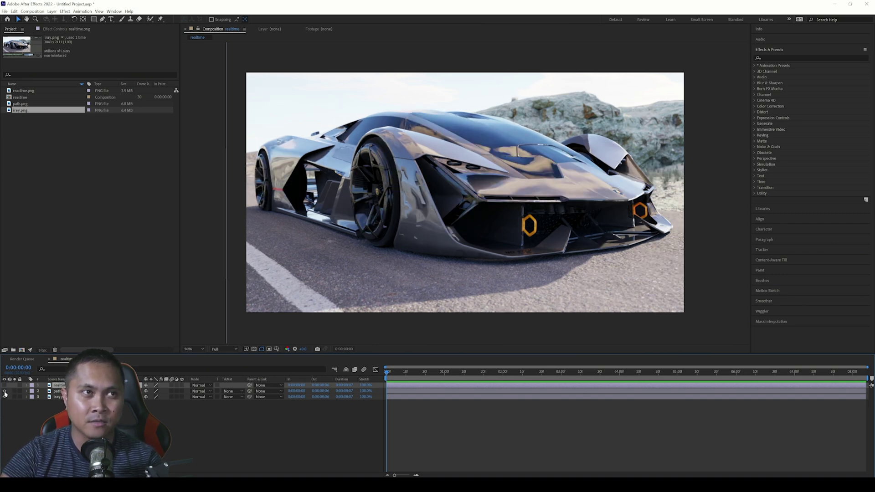
left_click(4, 391)
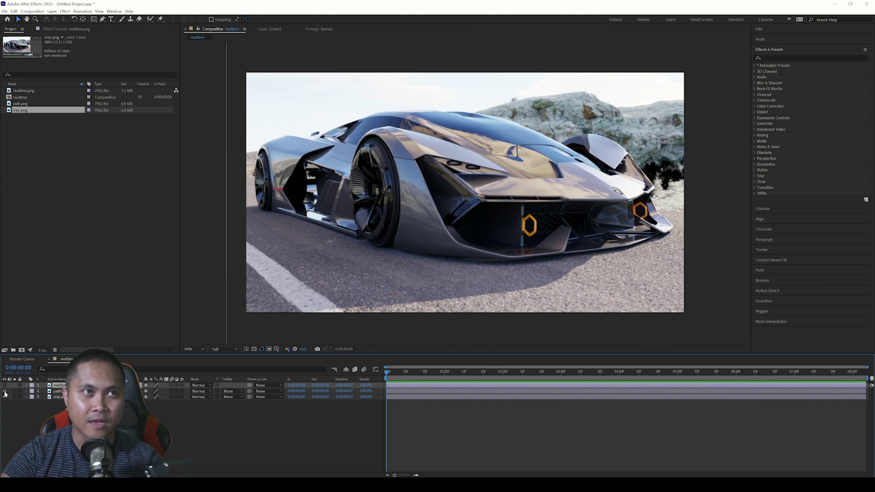
left_click(4, 391)
left_click(5, 391)
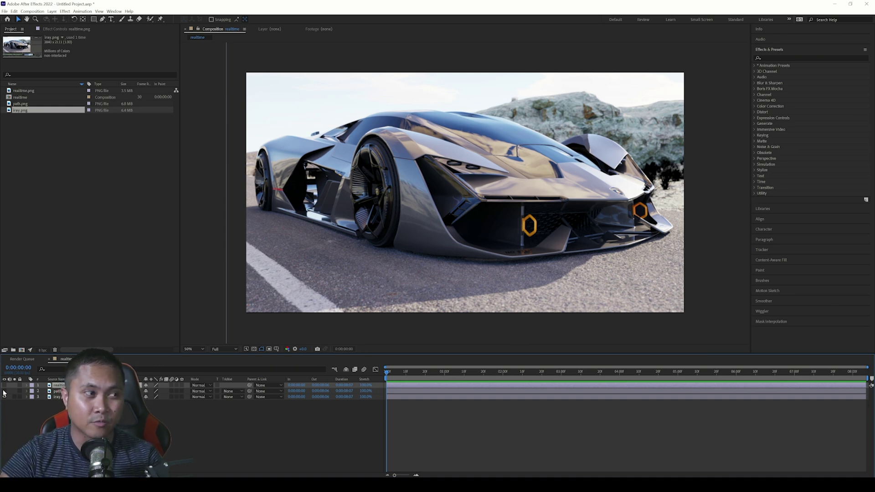
left_click(4, 393)
left_click(5, 393)
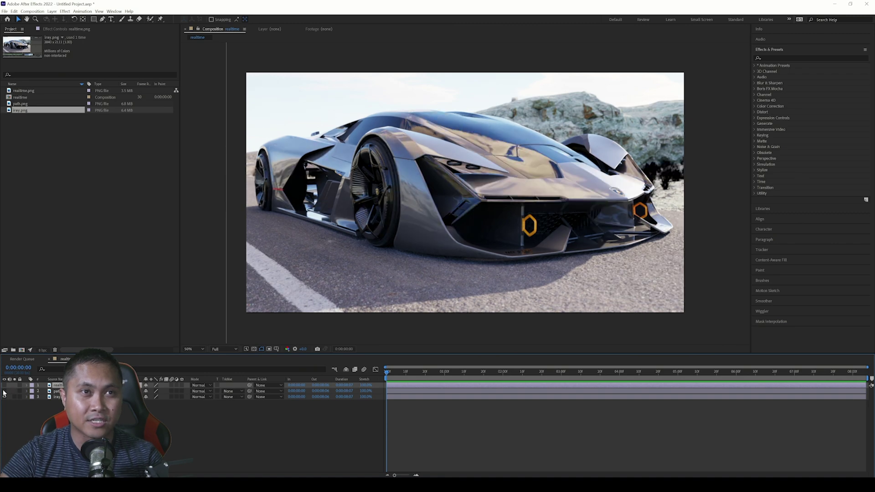
left_click(4, 393)
left_click(4, 393)
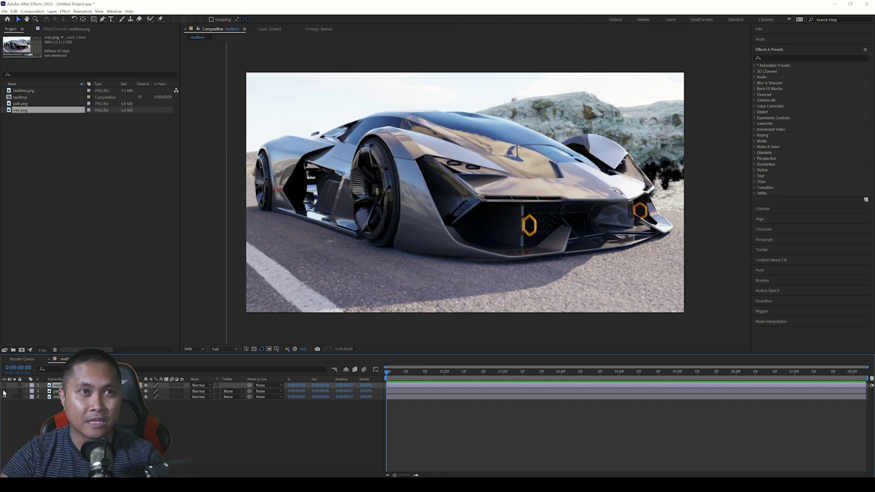
left_click(4, 393)
left_click(4, 392)
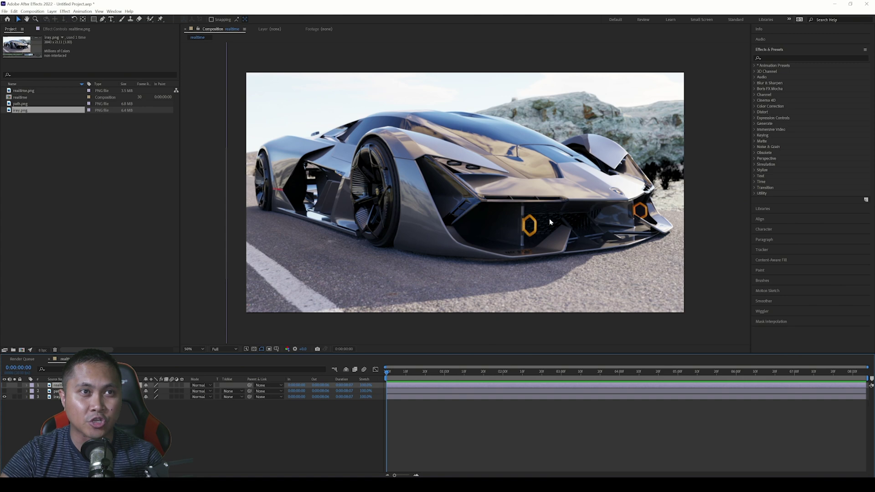